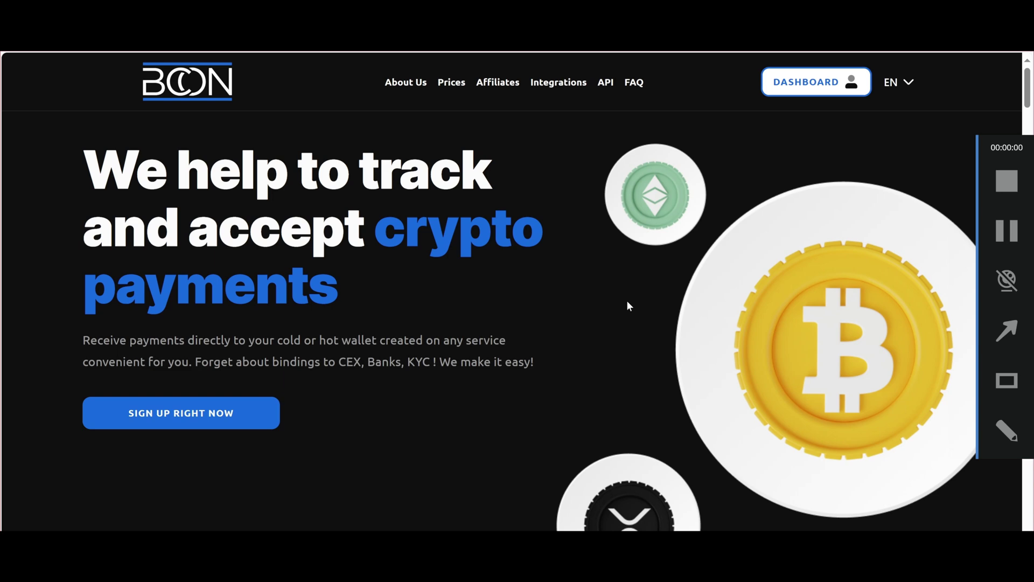
Step: Download bcon-global-plugin-wp-master.zip from the WordPress entry under Bcon Global's eCommerce plugin integrations
click(544, 82)
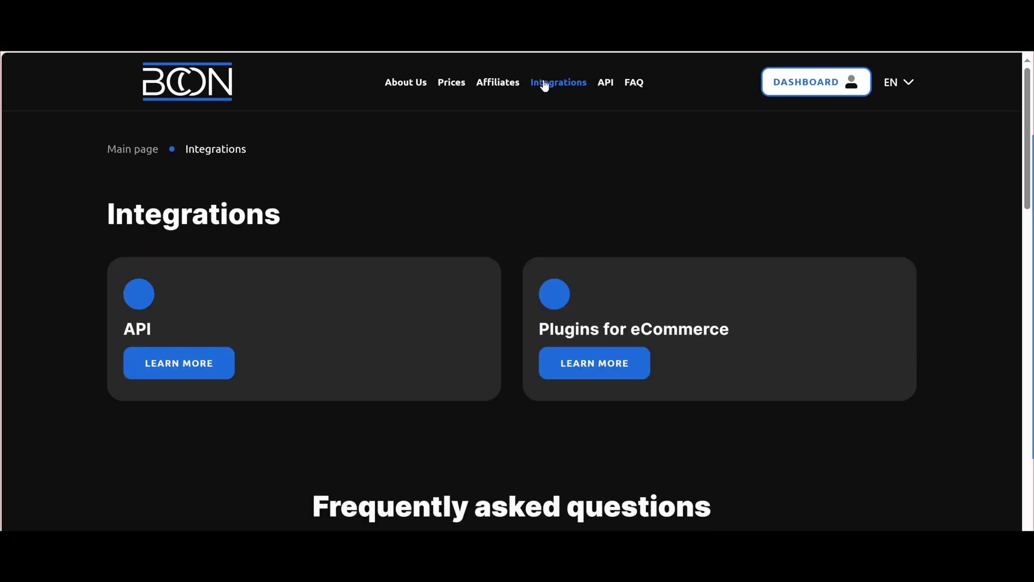
click(589, 365)
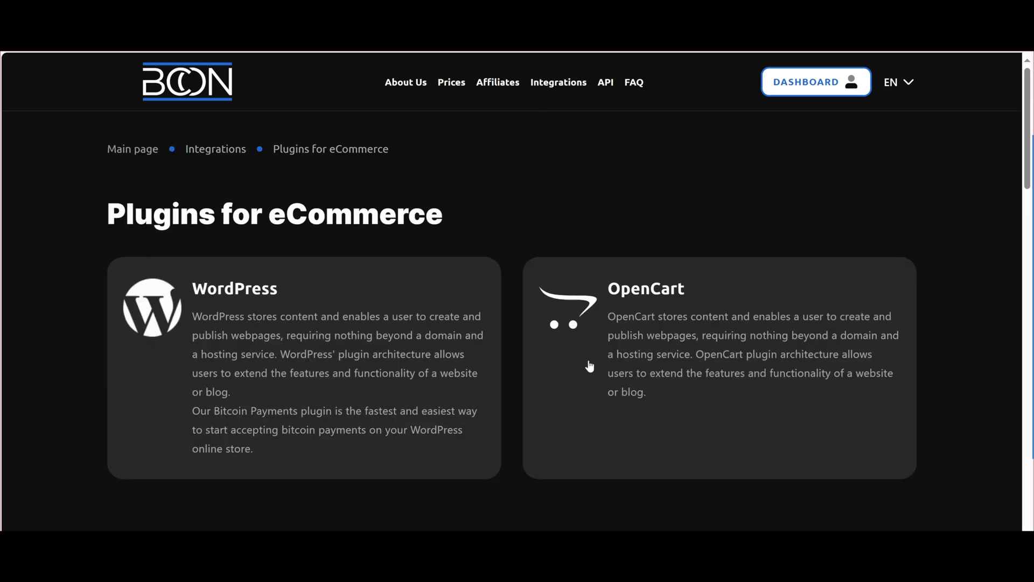
click(292, 352)
scroll(291, 348, down, 10)
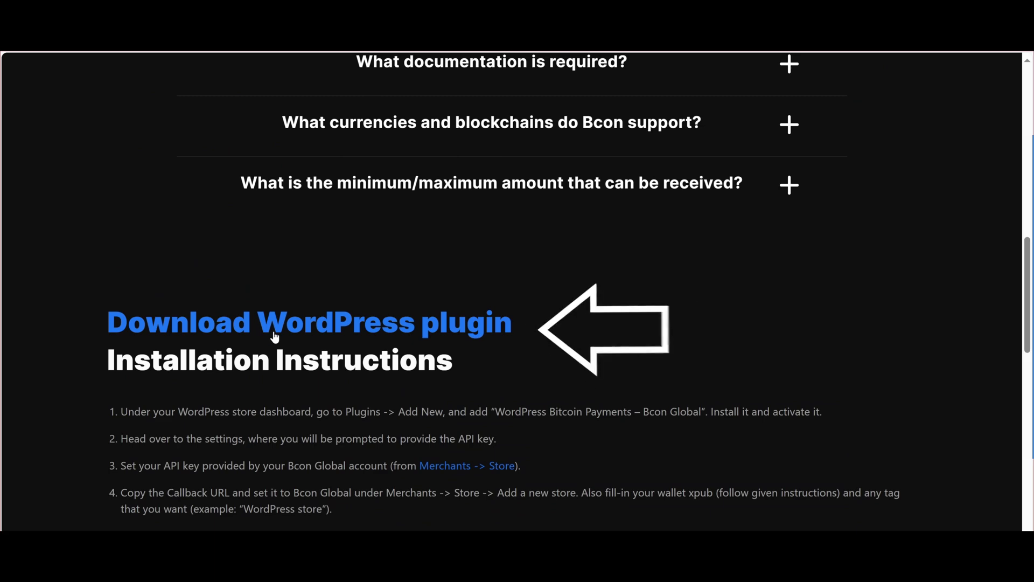
click(274, 336)
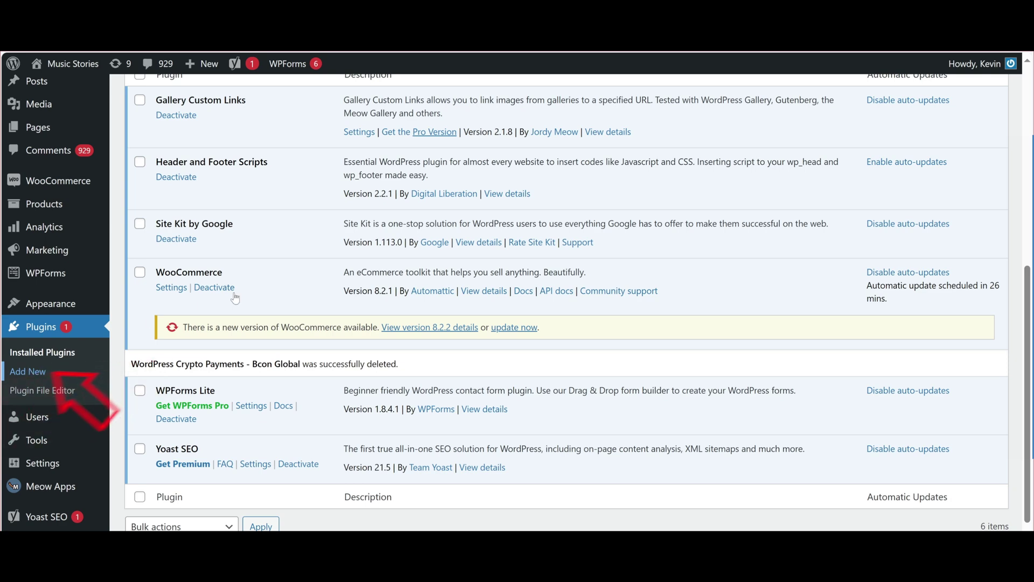
Step: Upload bcon-global-plugin-wp-master.zip through Plugins > Add New > Upload Plugin and install it
click(28, 372)
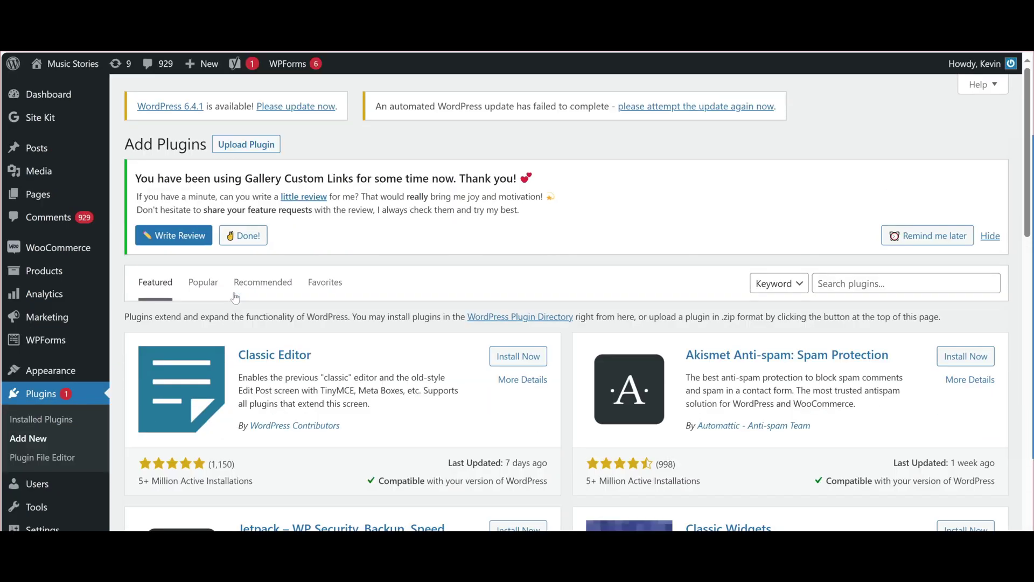
click(256, 151)
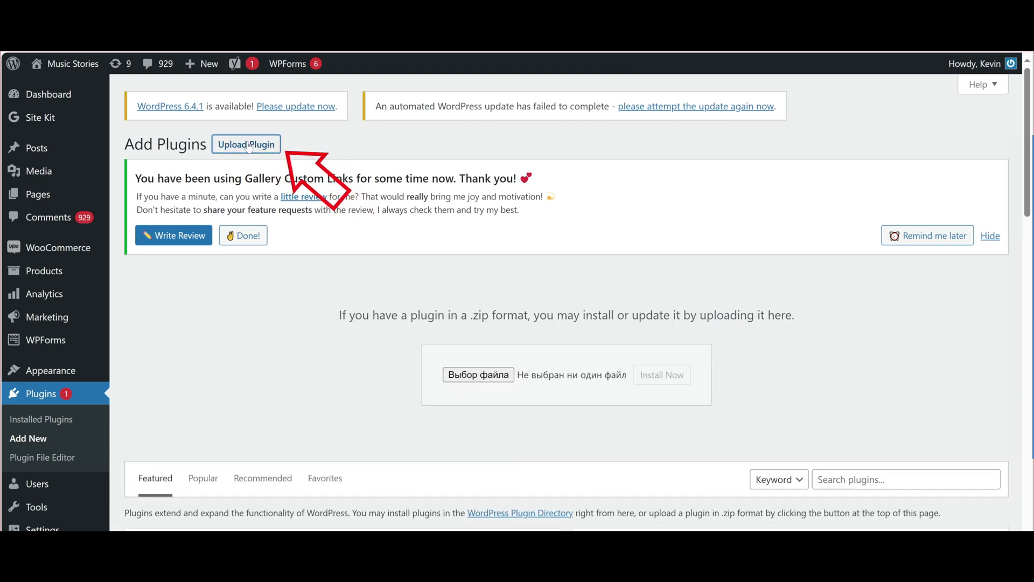
click(466, 374)
double_click(178, 102)
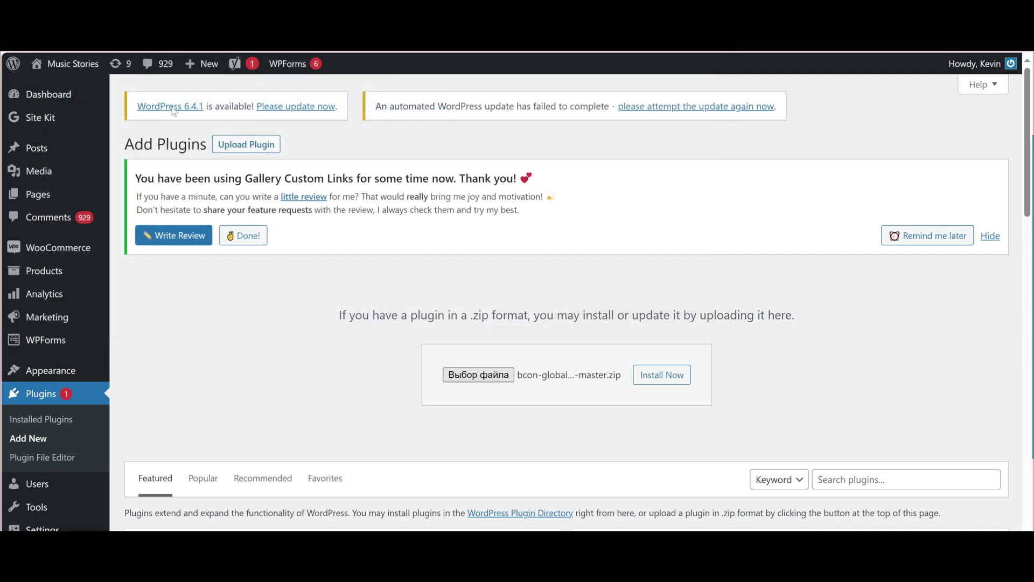
click(661, 375)
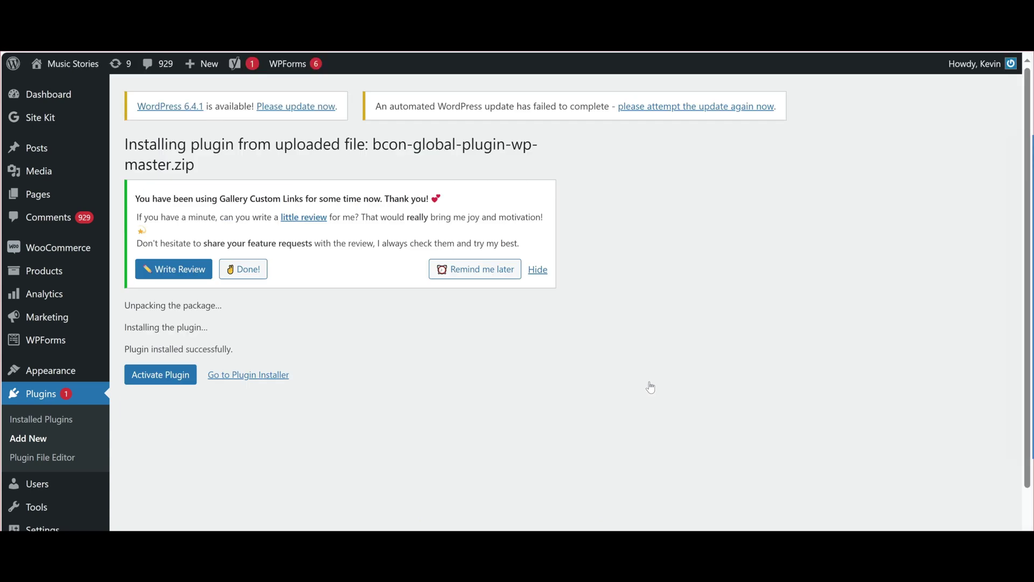
Step: Activate the Bcon Global plugin and open its Settings link from the plugins list
click(166, 375)
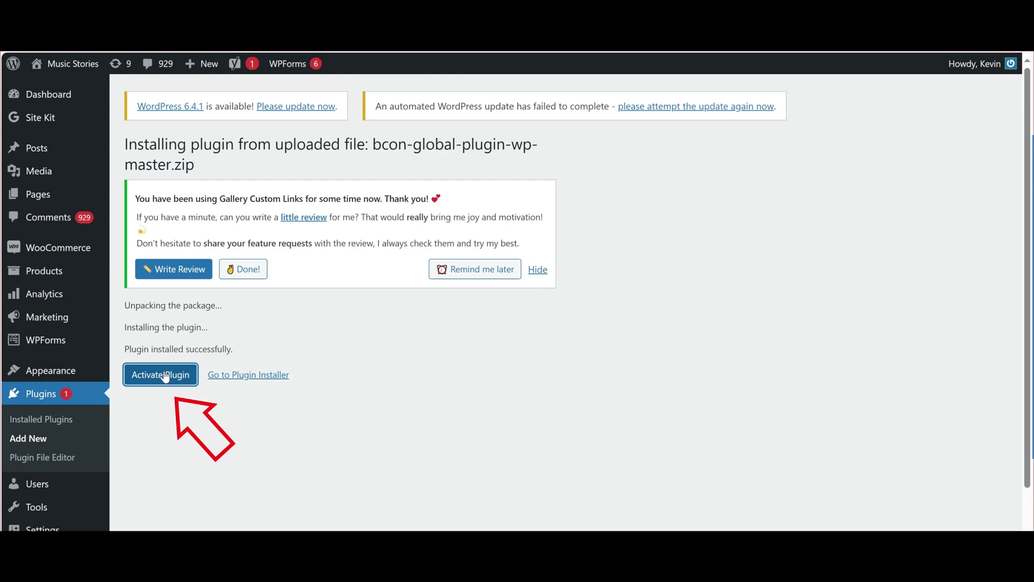
scroll(166, 375, down, 8)
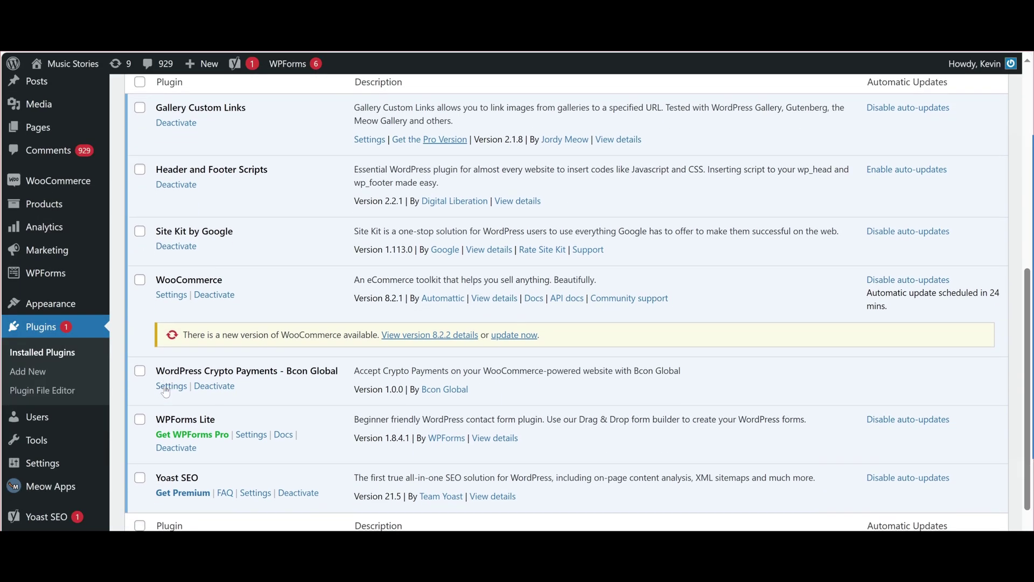
click(164, 388)
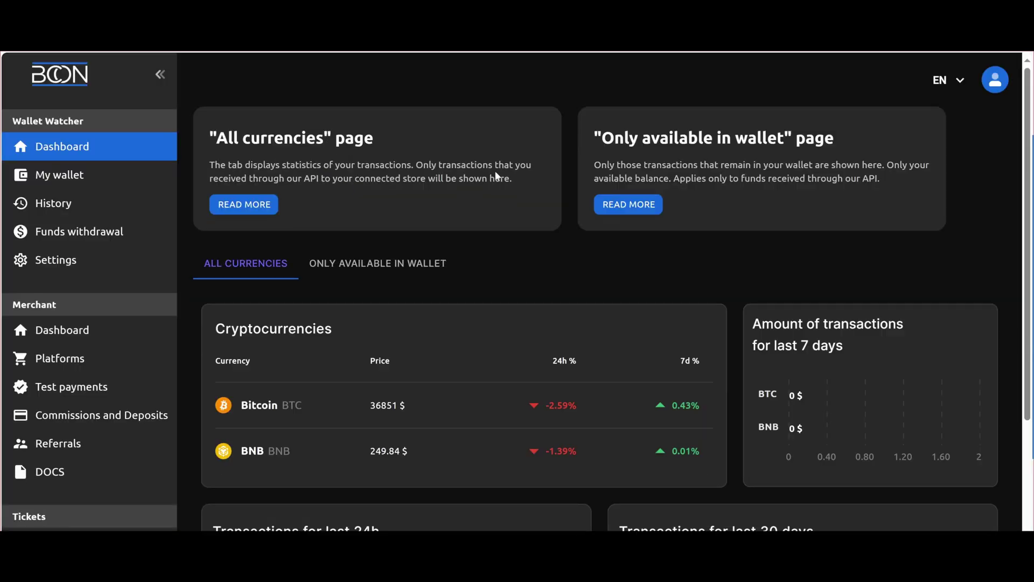
Step: Start a new store under Platforms, entering 'Store' as both the store name and the tag
click(47, 360)
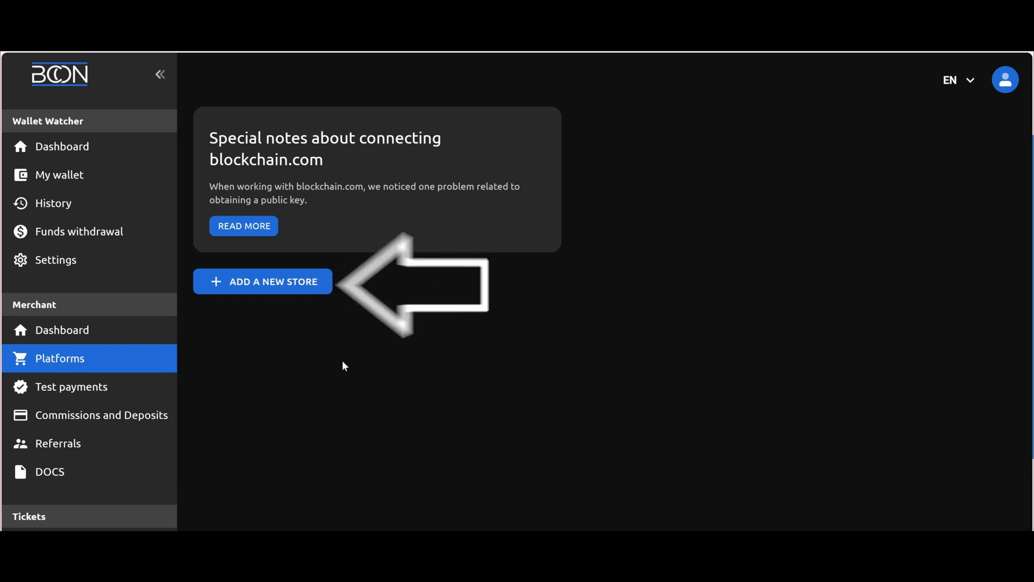
click(259, 288)
scroll(525, 301, down, 4)
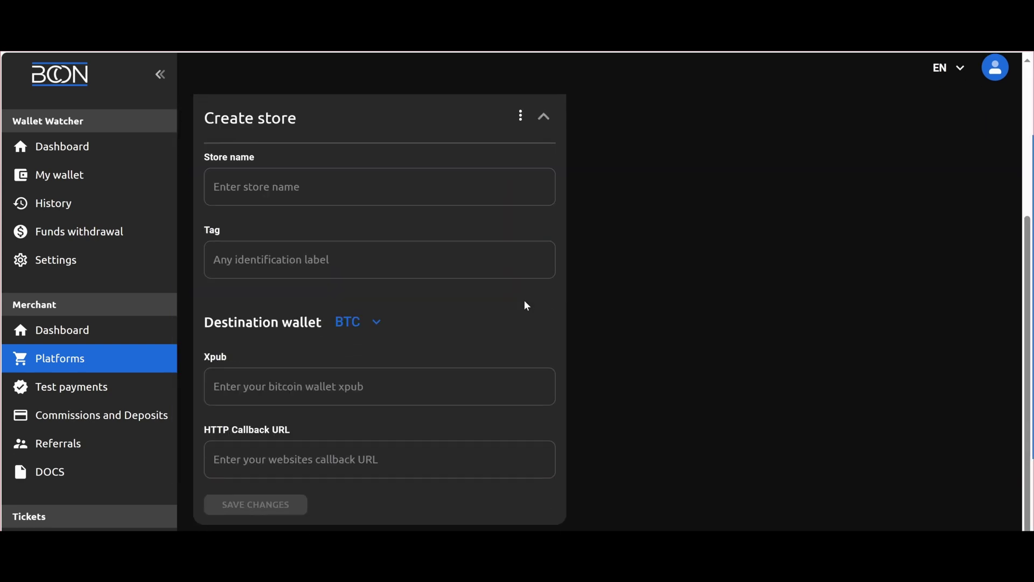
click(311, 201)
text(Store)
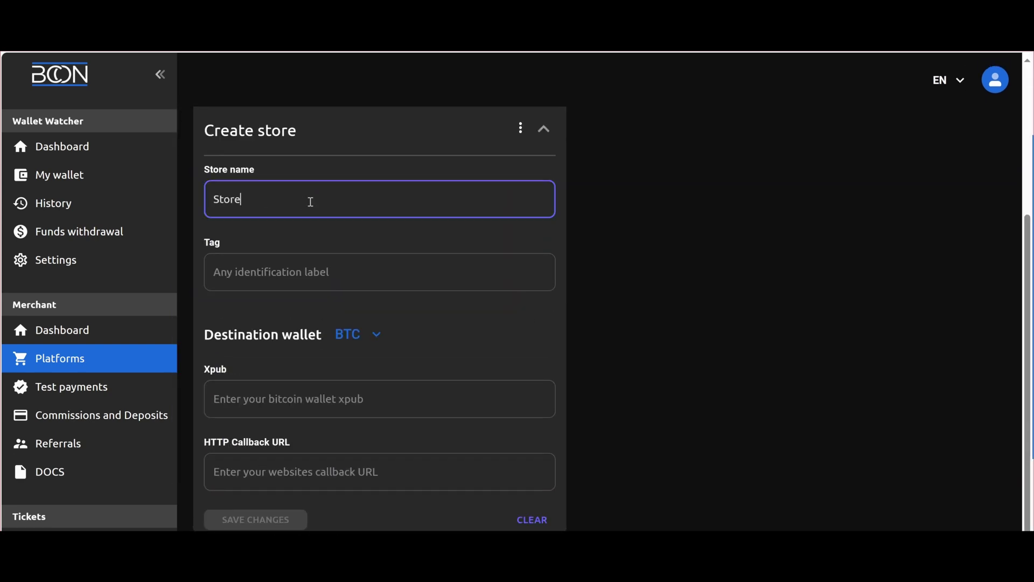
key(ctrl+a)
key(ctrl+c)
click(257, 273)
key(ctrl+v)
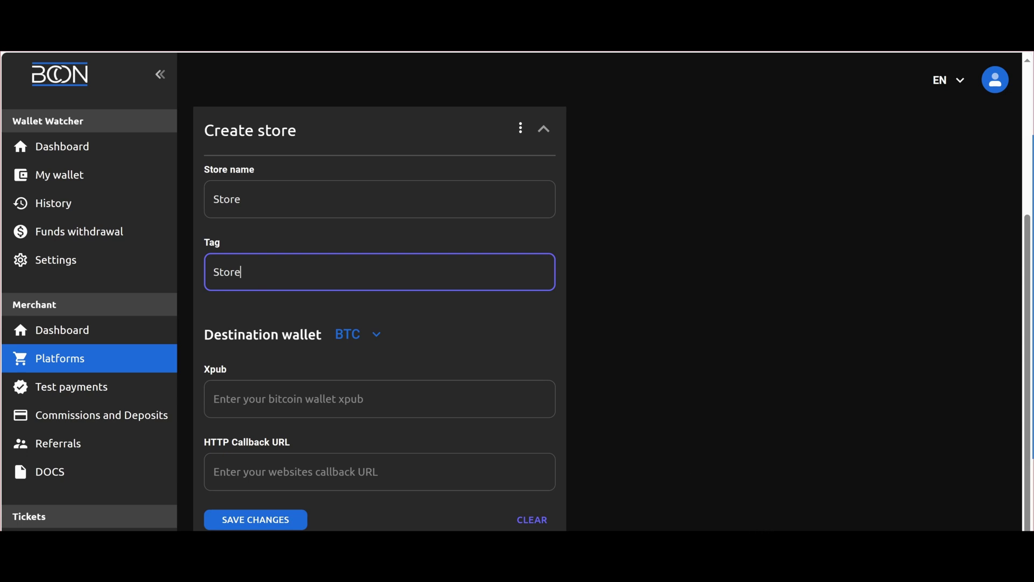
key(alt+Tab)
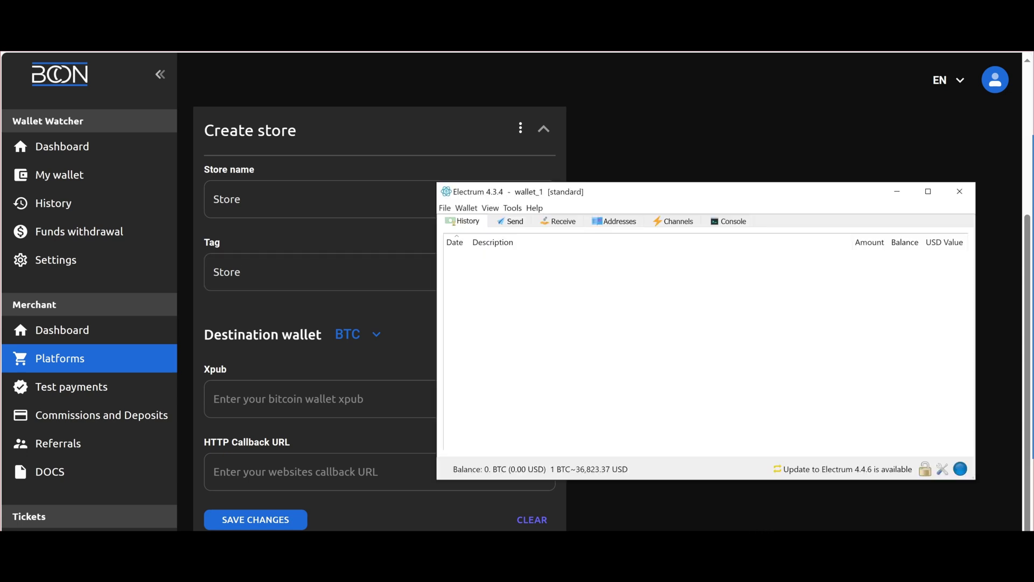
Step: Copy Electrum's master public key from Wallet > Information into the store's Xpub field
click(468, 208)
click(485, 223)
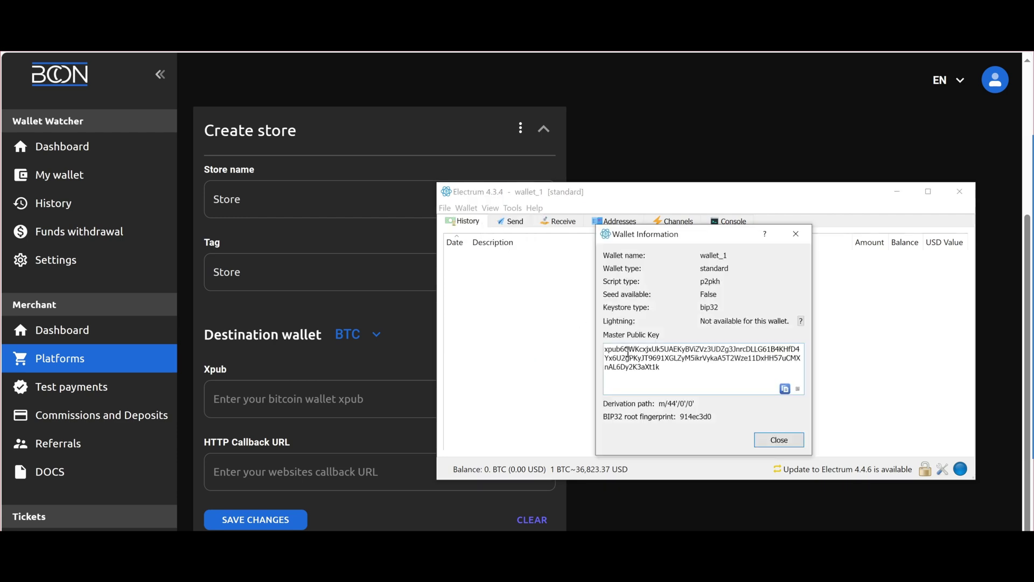
drag(667, 369, 563, 341)
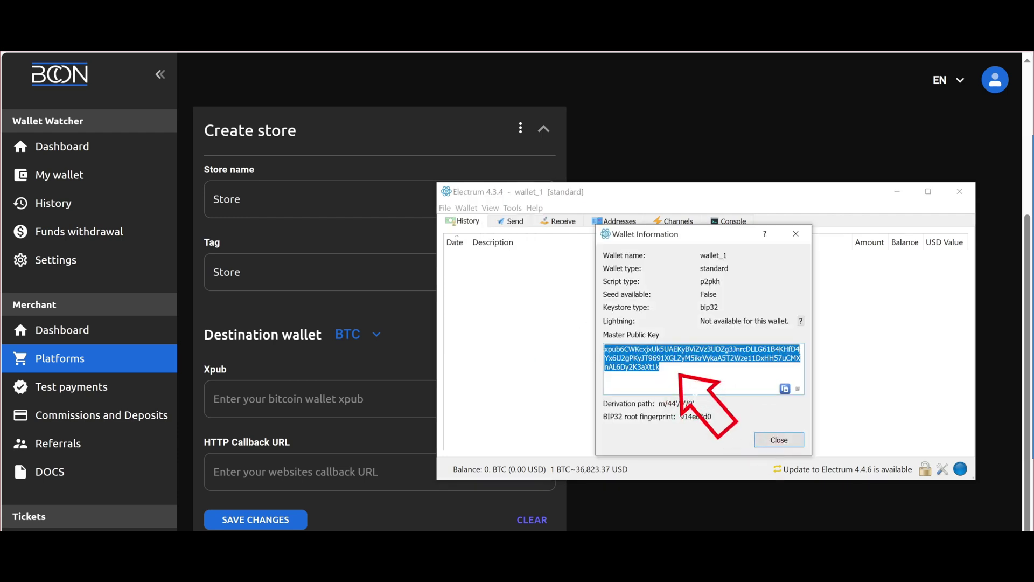
click(779, 440)
click(277, 398)
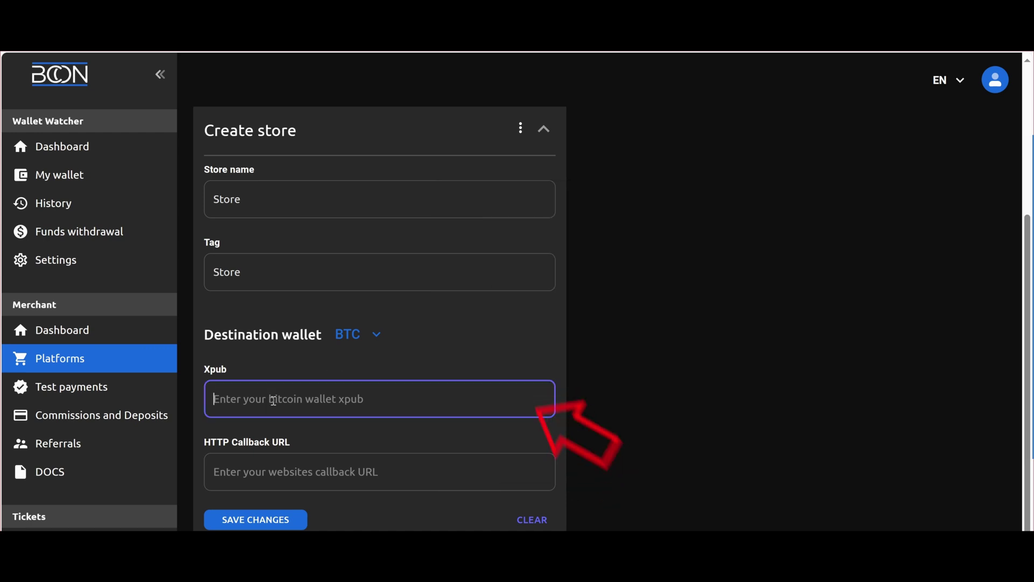
key(ctrl+v)
Step: Copy Electrum's first receiving address into the store's sample receiving address field
key(alt+Tab)
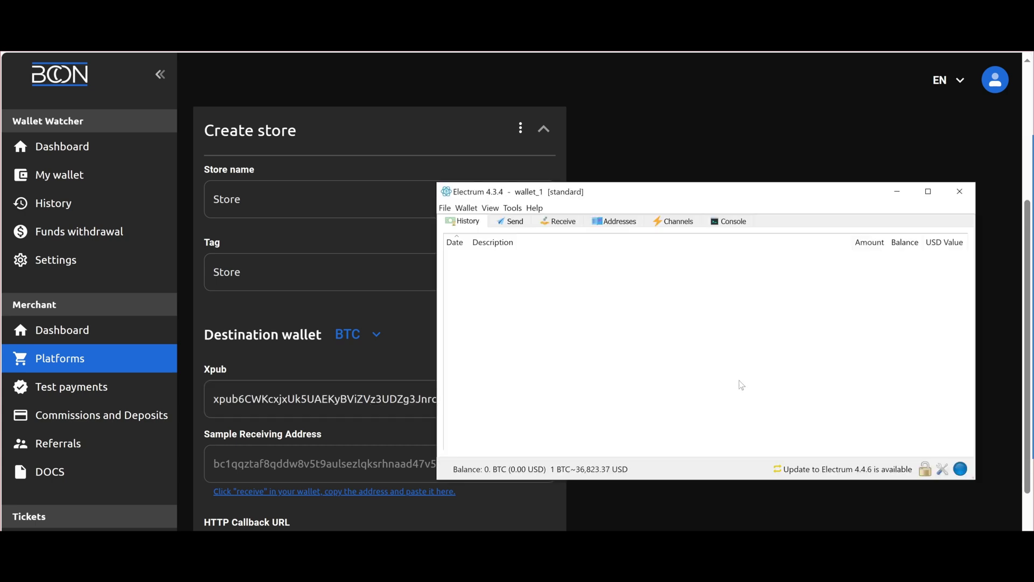
click(614, 222)
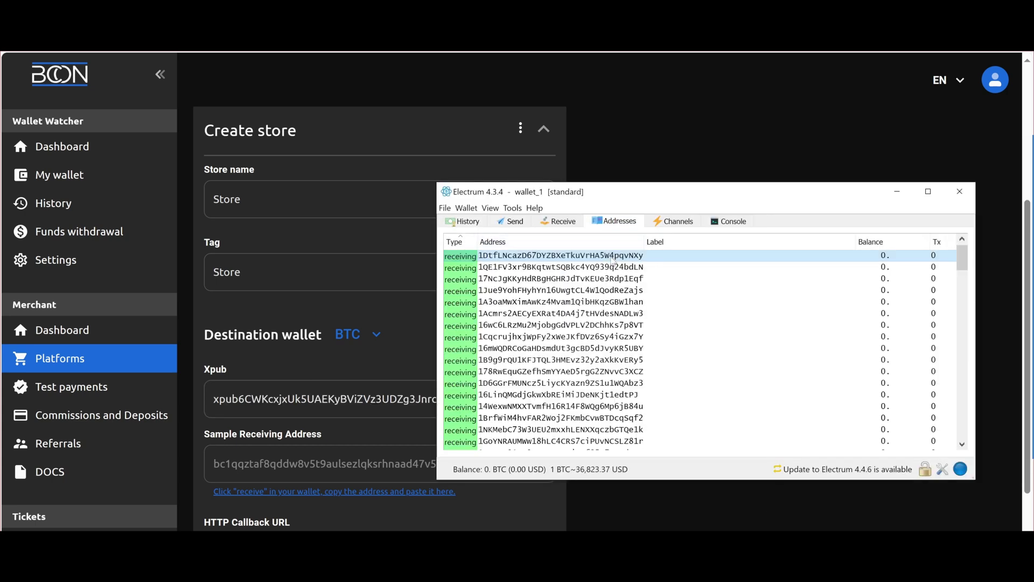
right_click(613, 260)
mouse_move(644, 266)
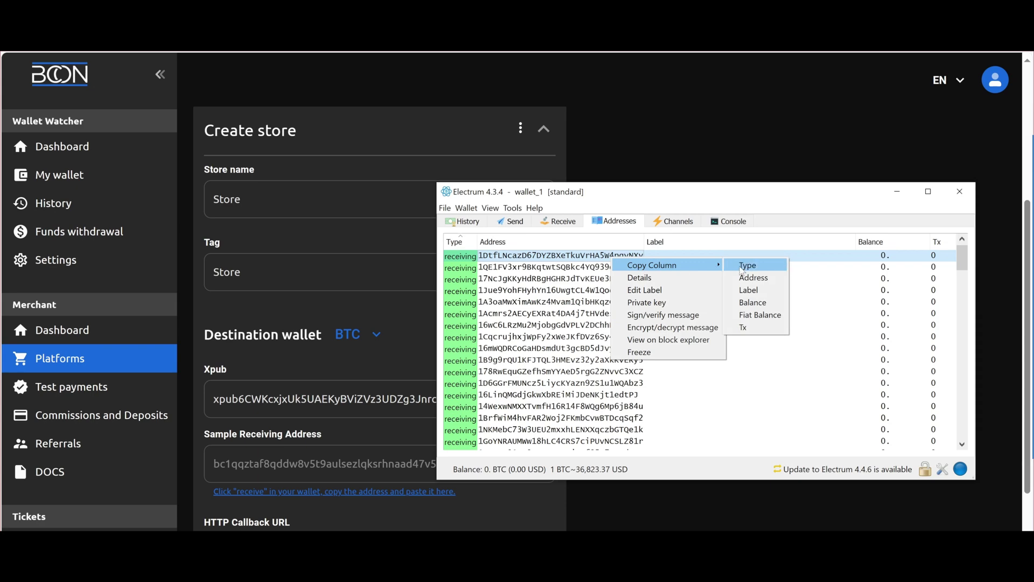
click(754, 277)
click(255, 452)
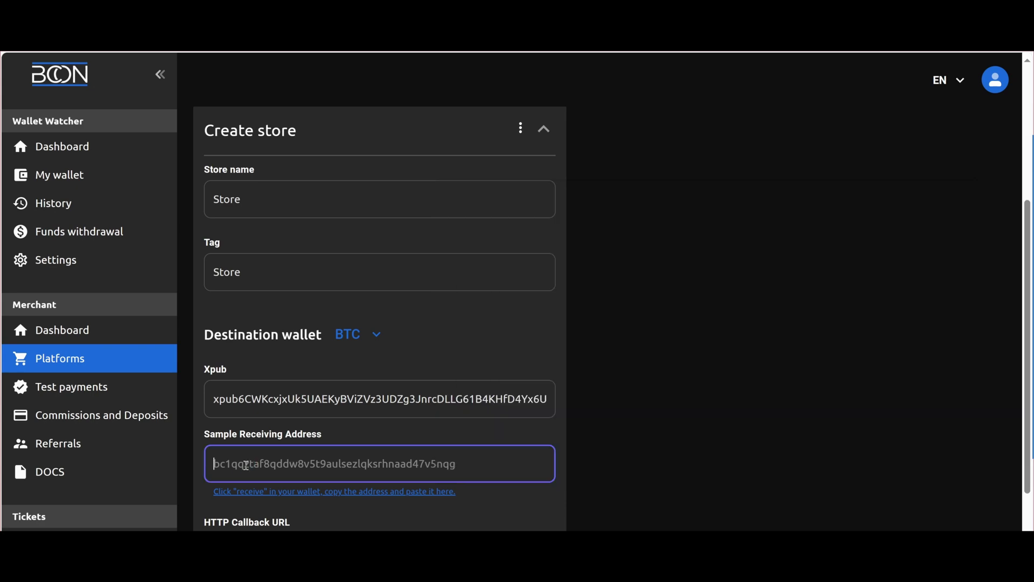
key(ctrl+v)
scroll(248, 463, down, 2)
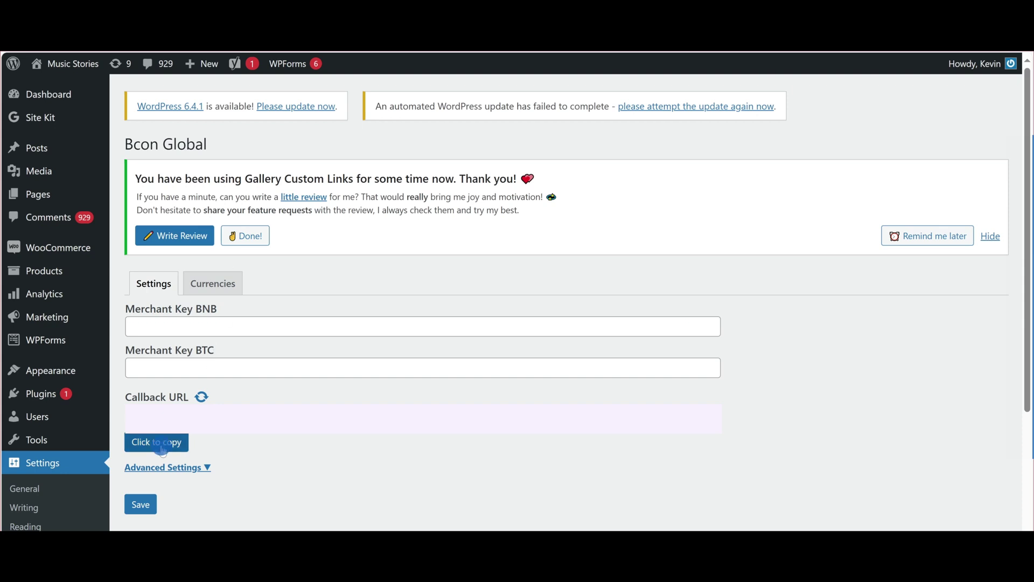
Step: Copy the plugin's callback URL from WordPress into the store's HTTP Callback URL field
click(162, 444)
click(639, 141)
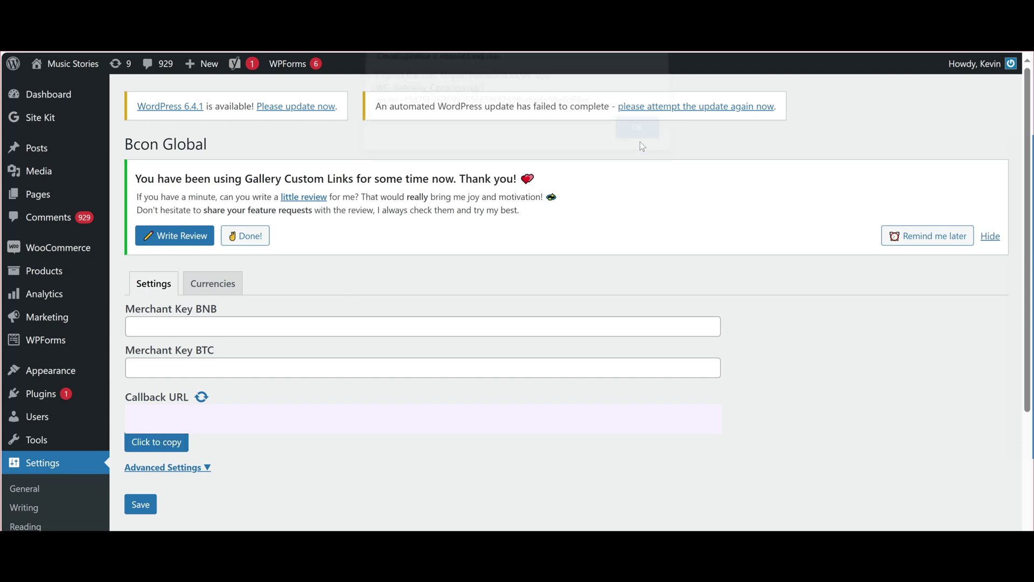
key(alt+Tab)
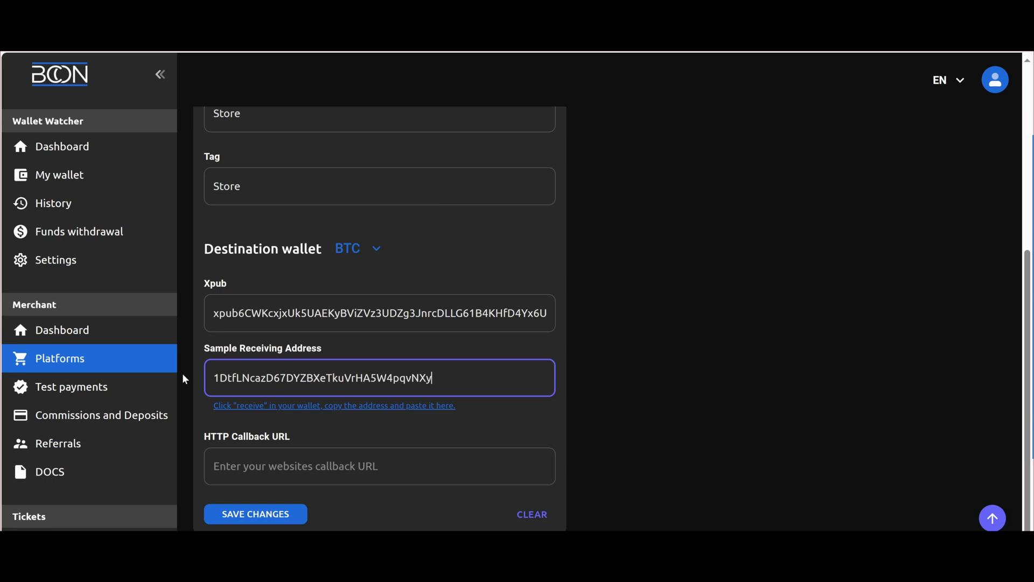
click(284, 462)
key(ctrl+v)
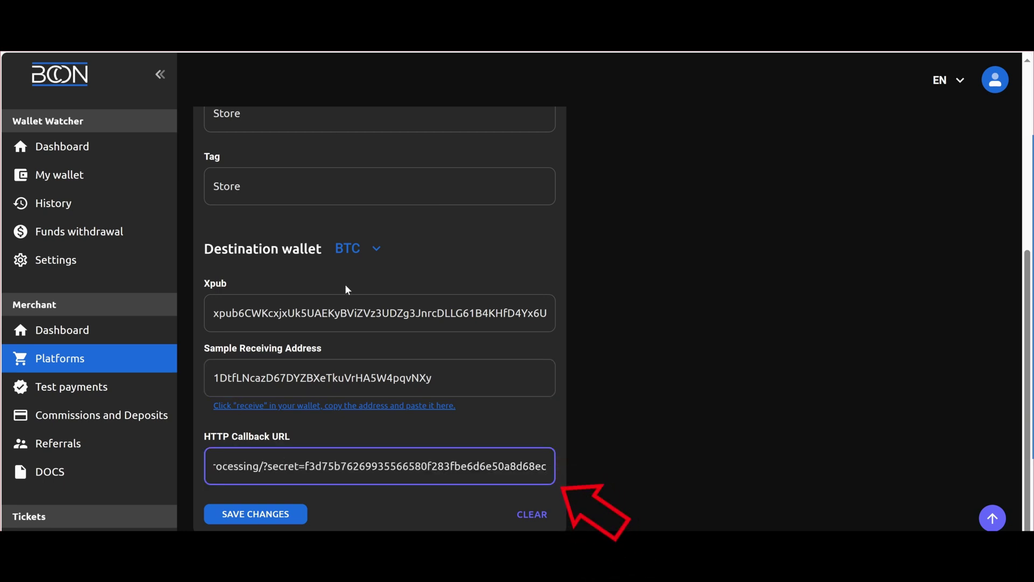
Step: Add a BNB destination wallet using the MetaMask account address, then save the store
click(362, 249)
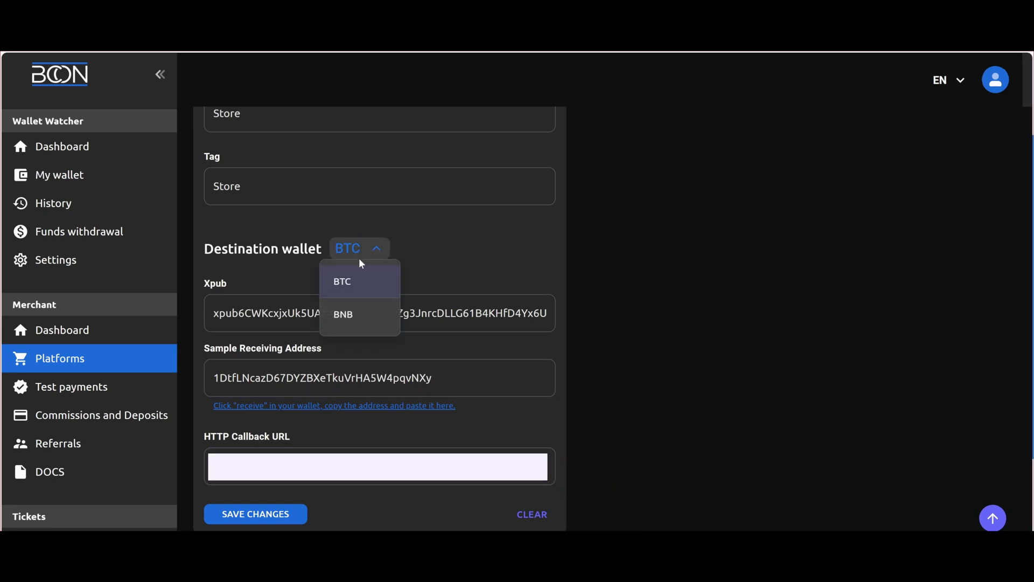
click(349, 318)
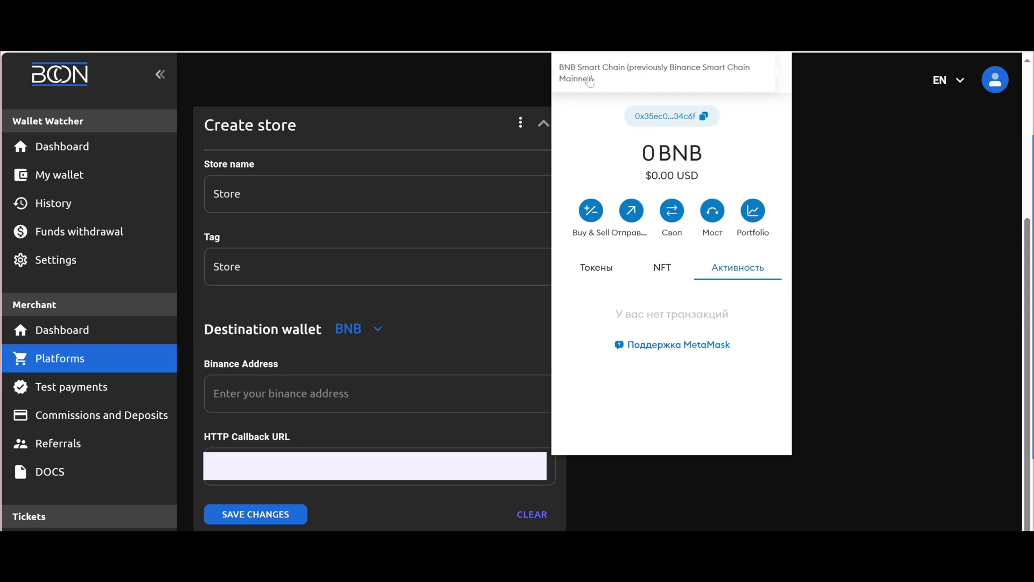
click(702, 116)
click(278, 395)
key(ctrl+v)
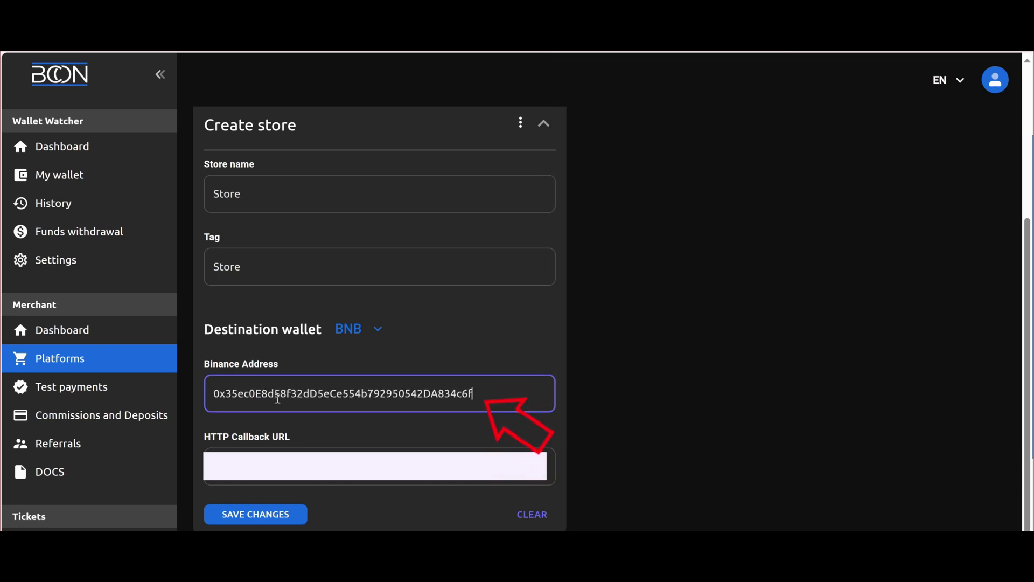
click(258, 514)
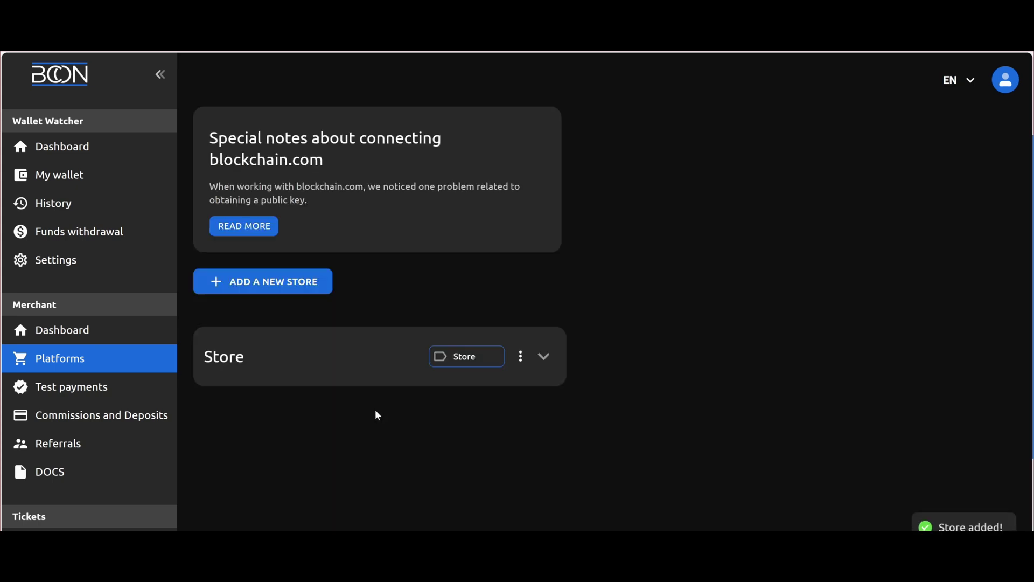
Step: Paste the Store's BTC API key into WordPress's Merchant Key BTC field
click(545, 359)
scroll(548, 365, down, 3)
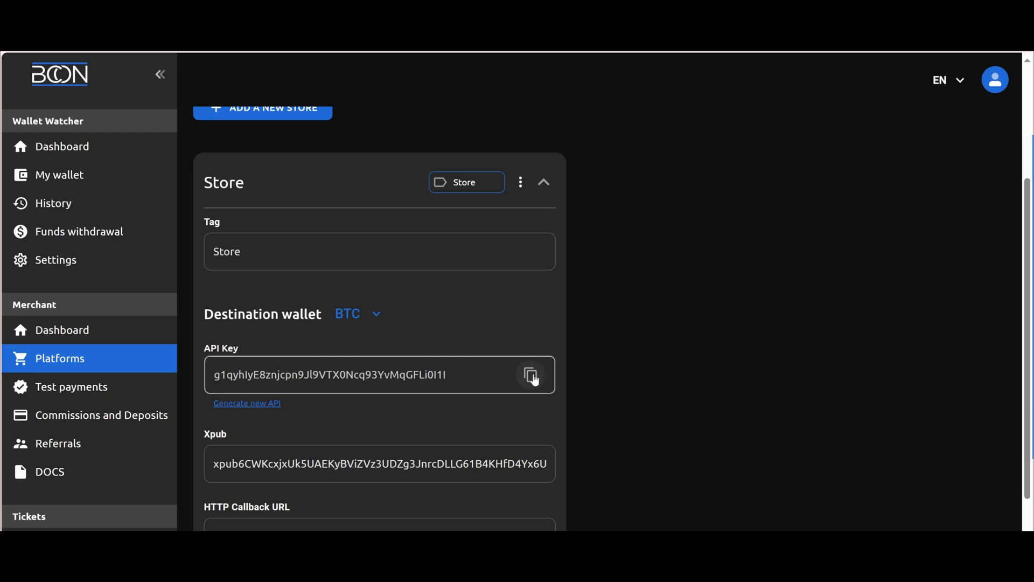
click(531, 375)
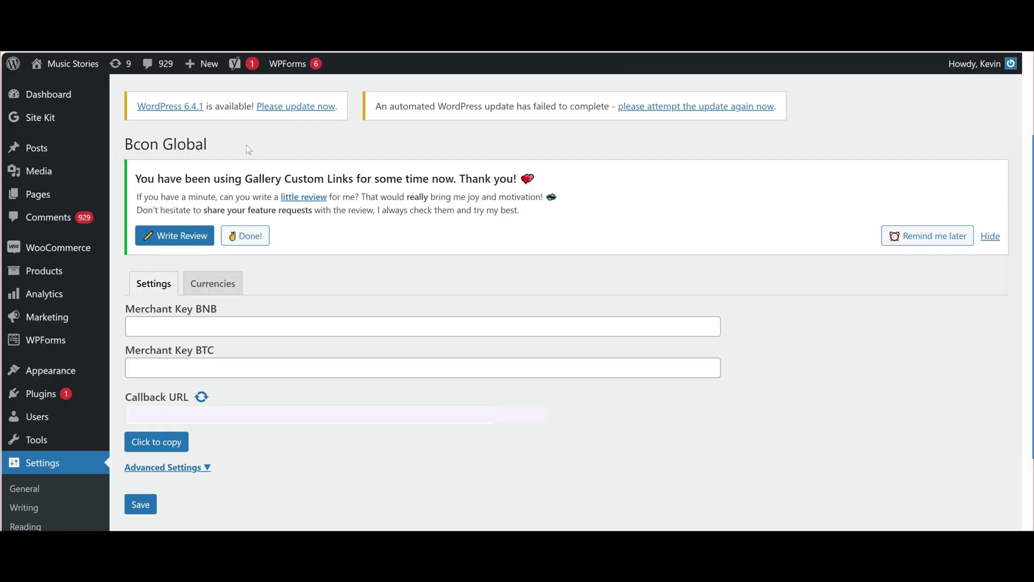
click(176, 365)
key(ctrl+v)
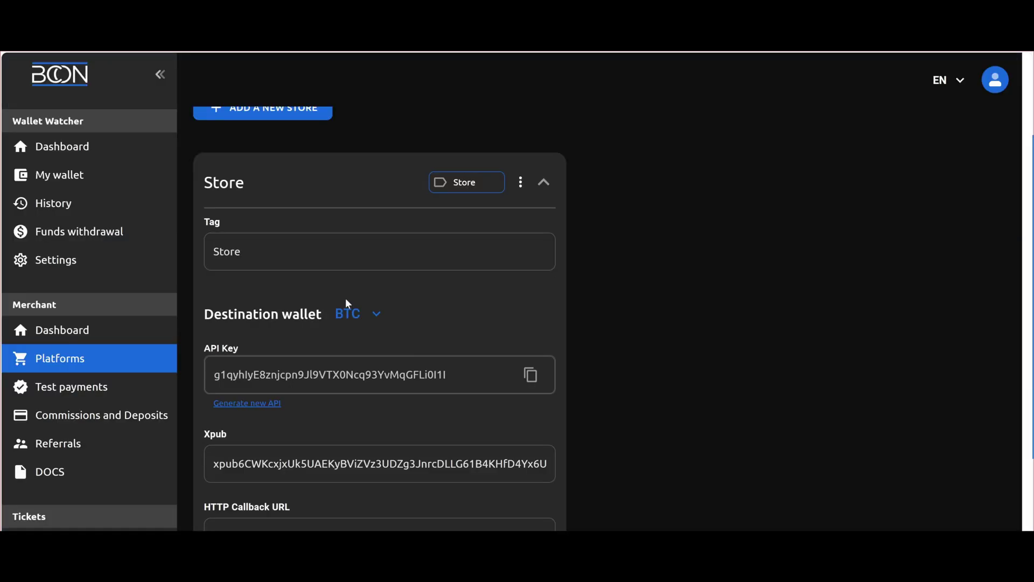
Step: Switch the Store's wallet view to BNB and copy its API key
click(353, 315)
click(344, 380)
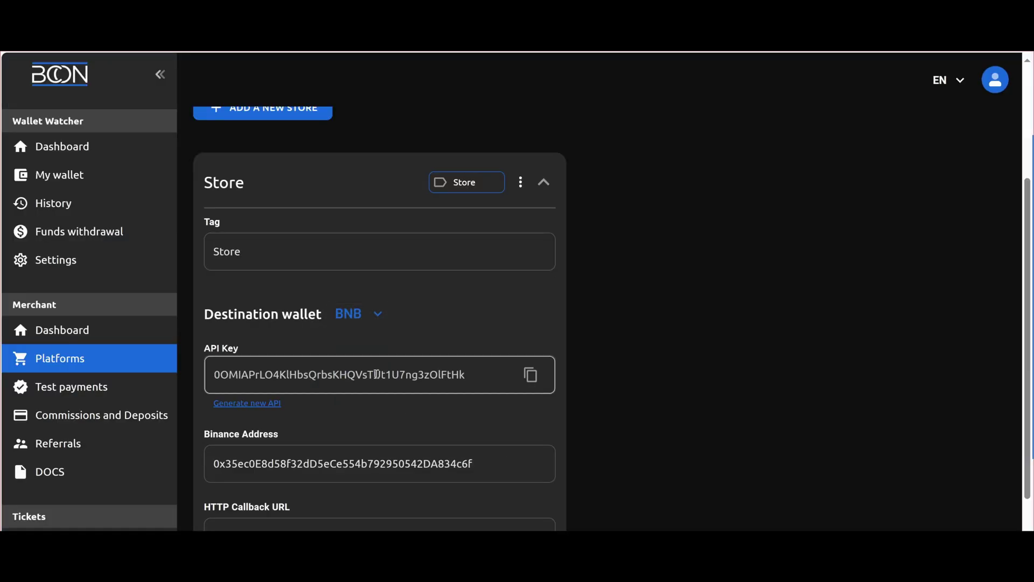
click(530, 380)
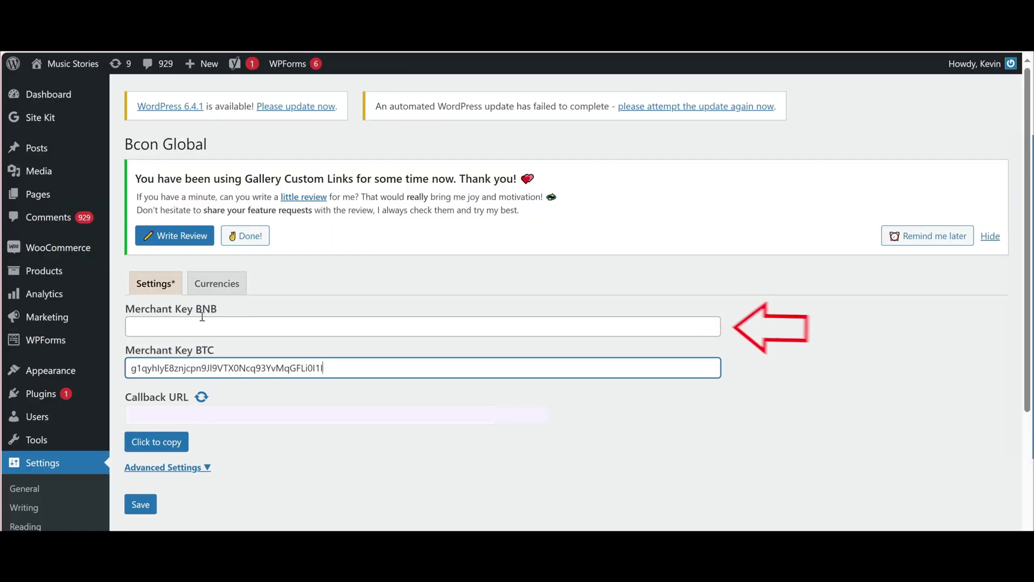
Step: Enter the BNB API key as Merchant Key BNB, enable Binance Coin (BNB), and save
click(199, 326)
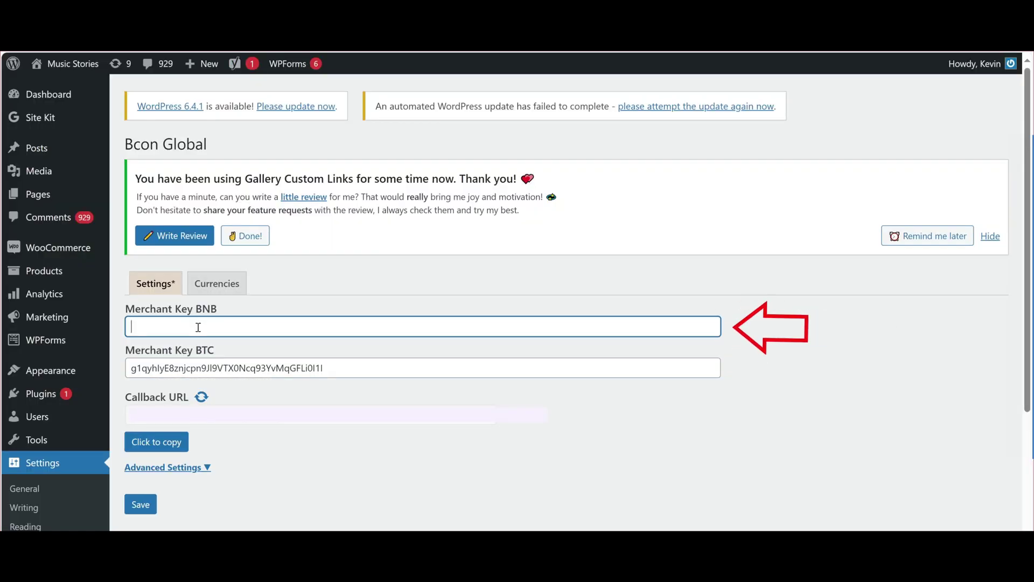
key(ctrl+v)
click(205, 293)
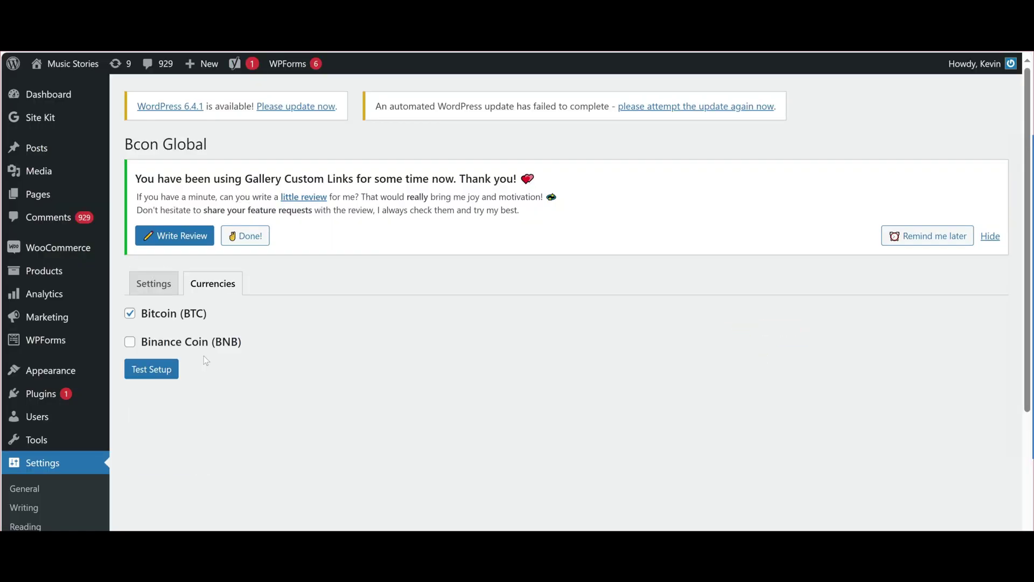
click(129, 342)
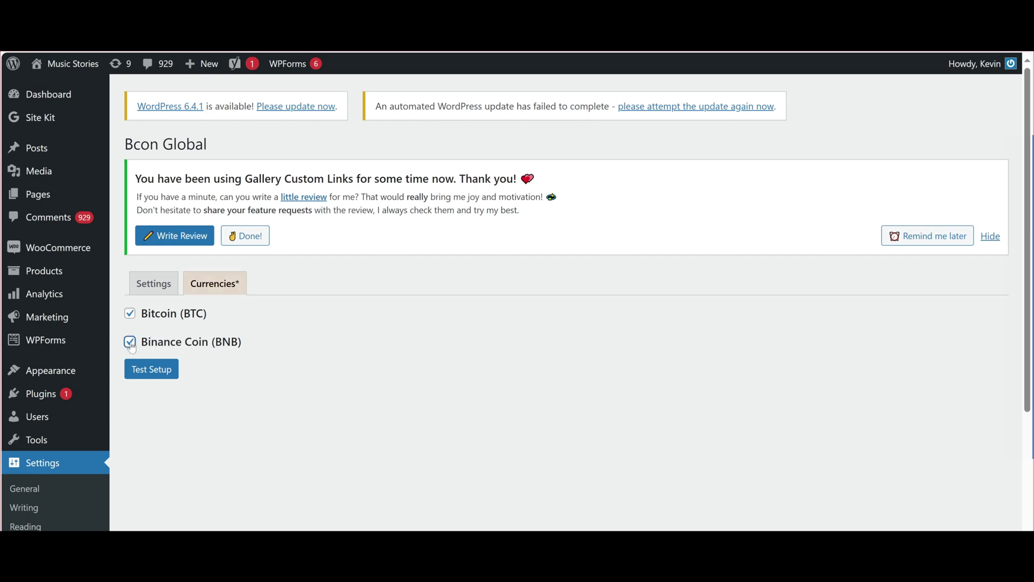
click(159, 283)
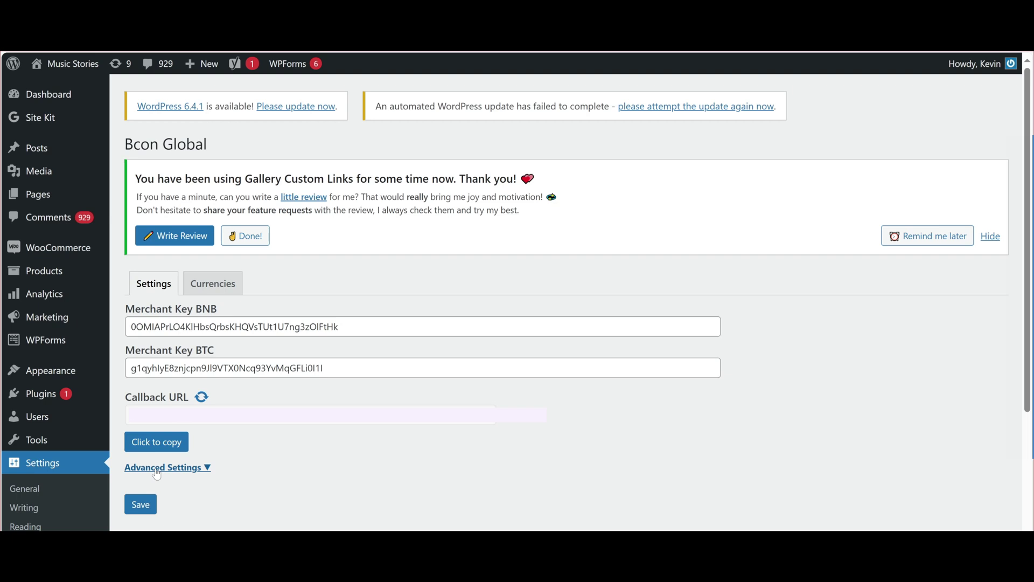
click(141, 506)
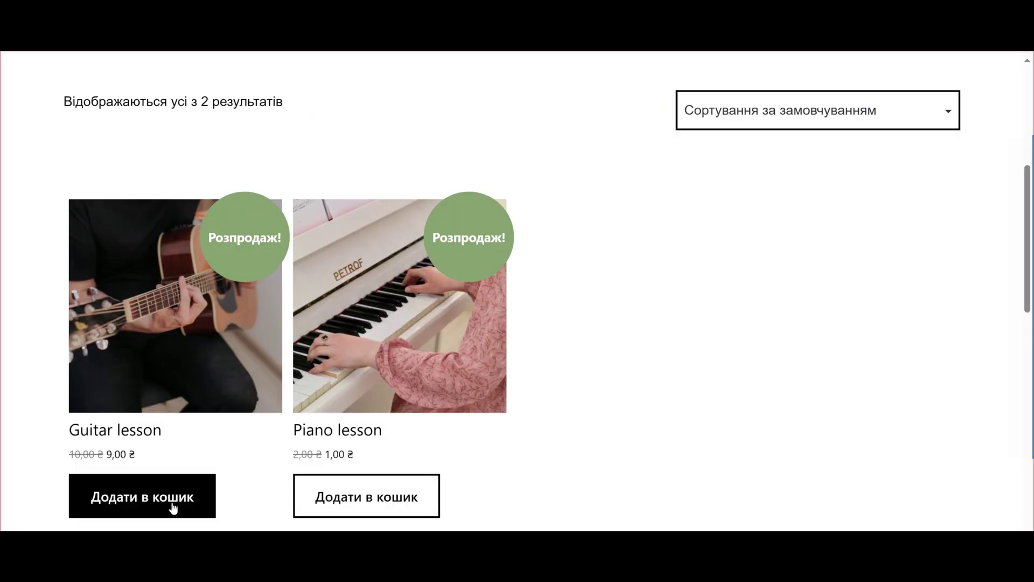
Step: Add Guitar lesson to the cart and place the 36,00 ₴ order paying with Bcon Global
click(212, 502)
scroll(199, 435, down, 2)
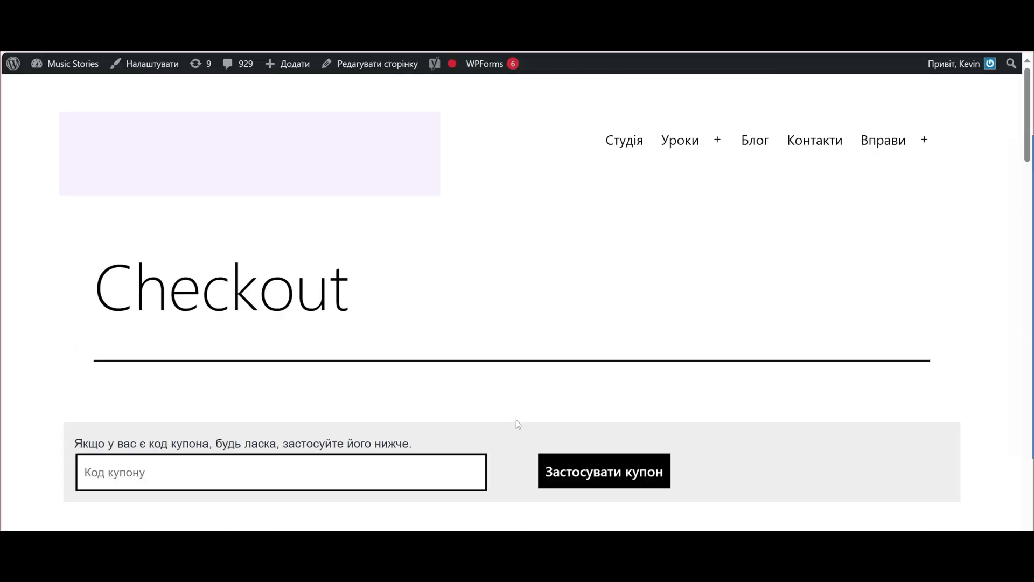
scroll(515, 419, down, 5)
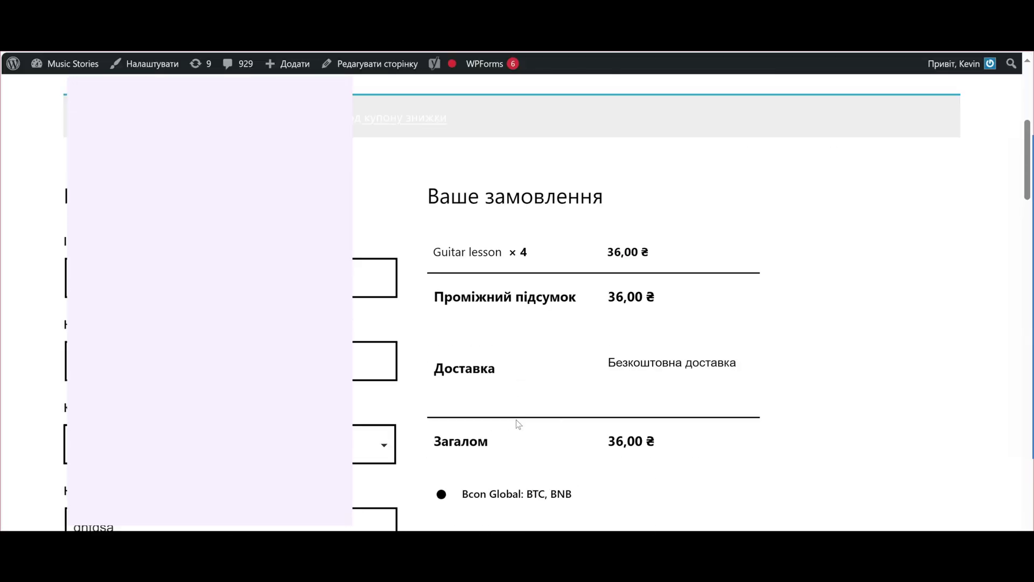
scroll(516, 419, down, 3)
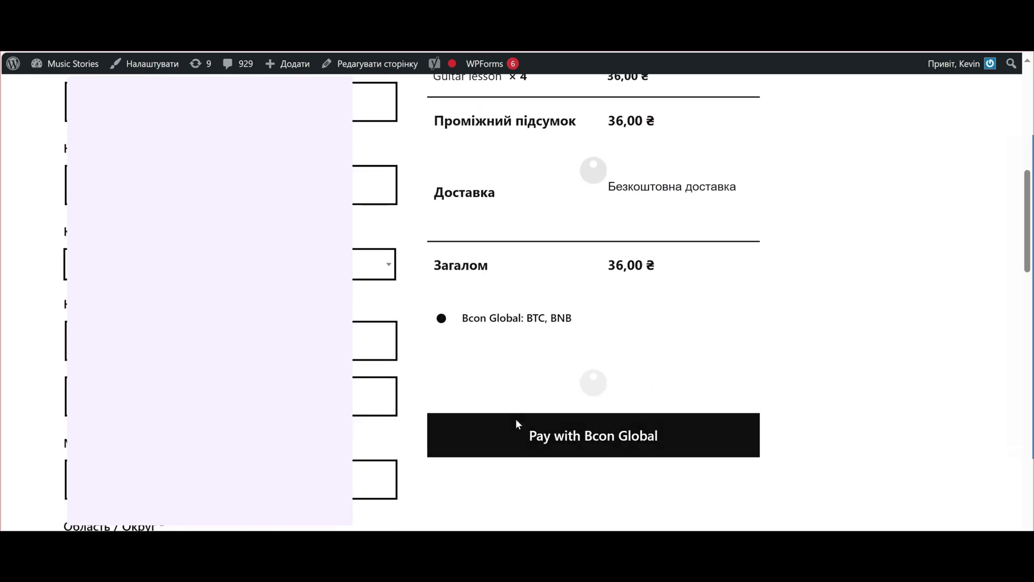
click(602, 304)
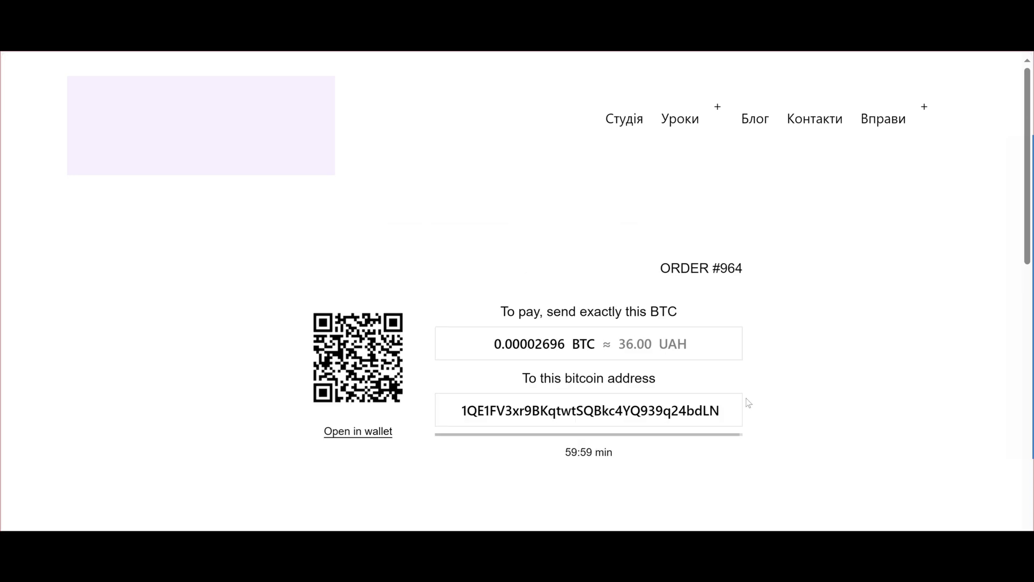
key(alt+Tab)
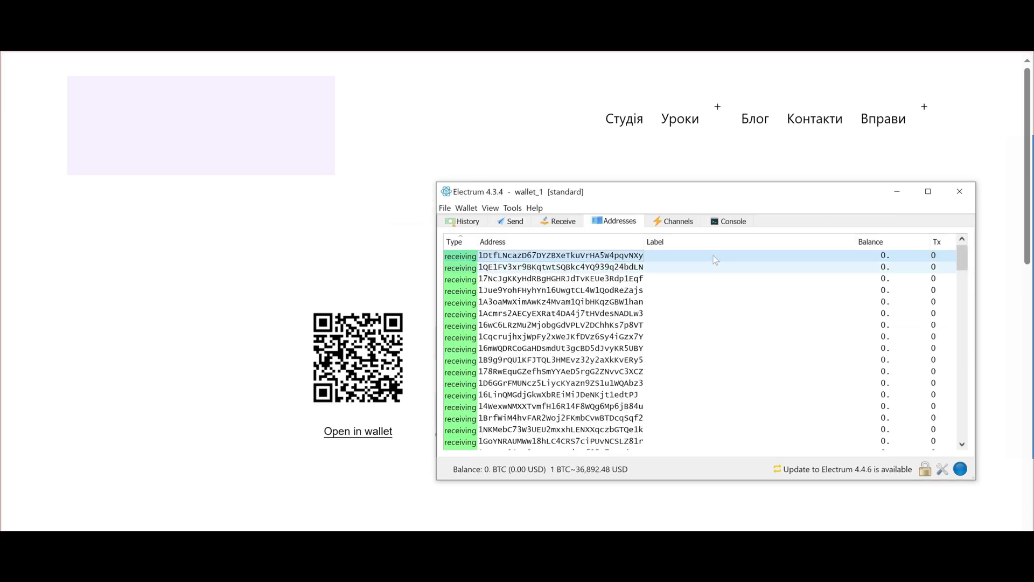
drag(673, 186, 538, 59)
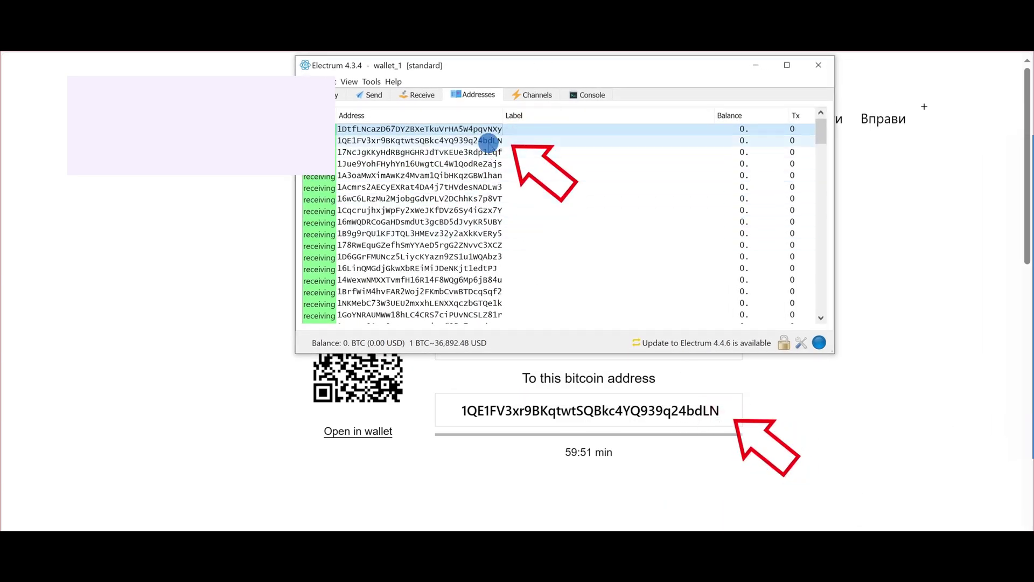
click(492, 141)
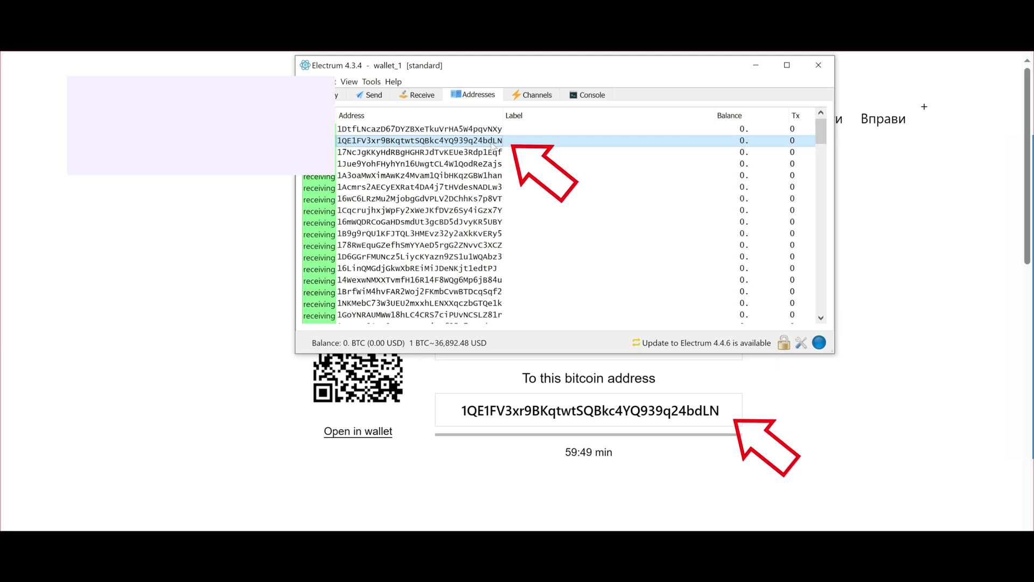
click(756, 66)
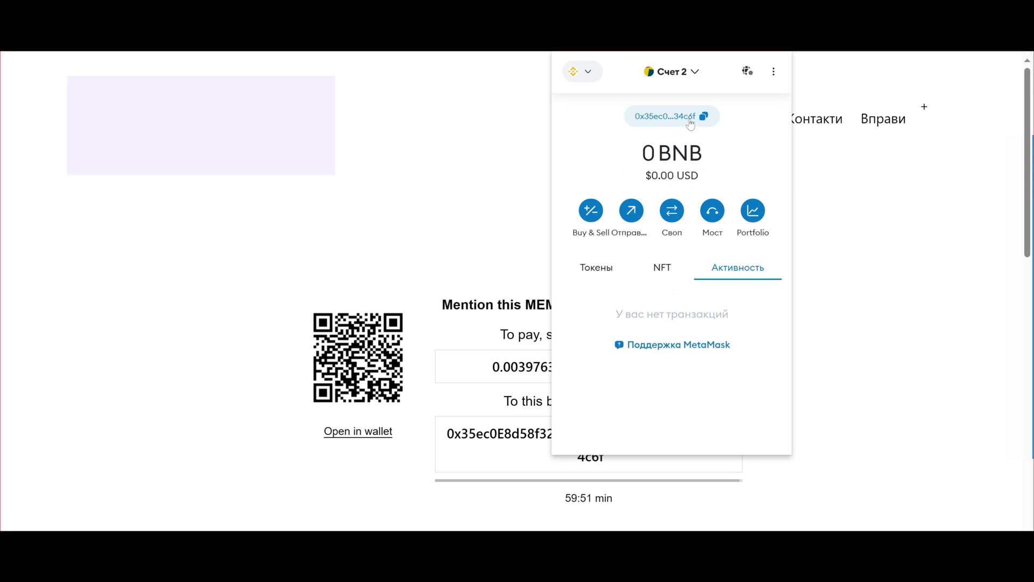
Step: Copy the order's BNB payment address, confirmed to match the MetaMask account address
click(509, 461)
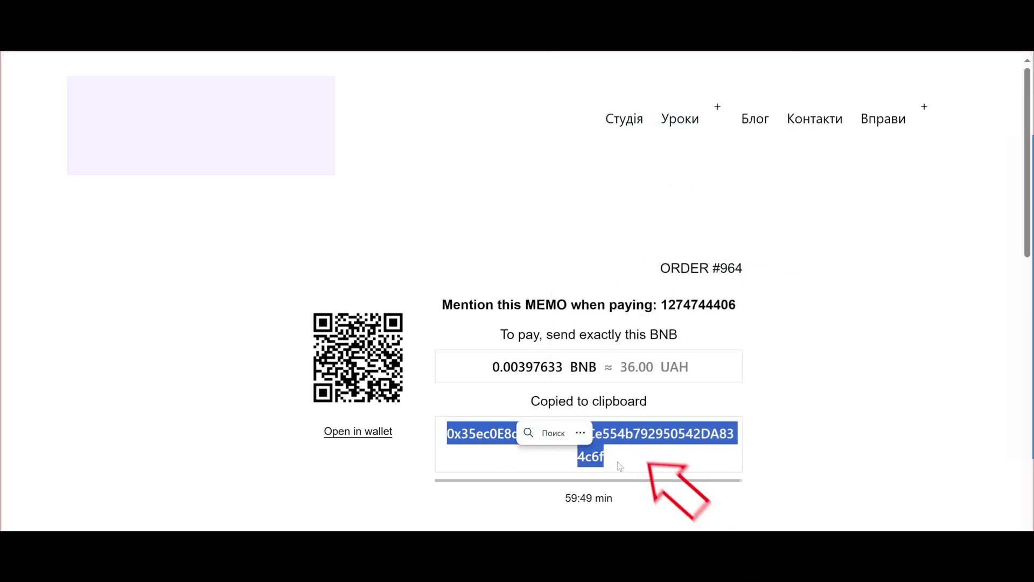